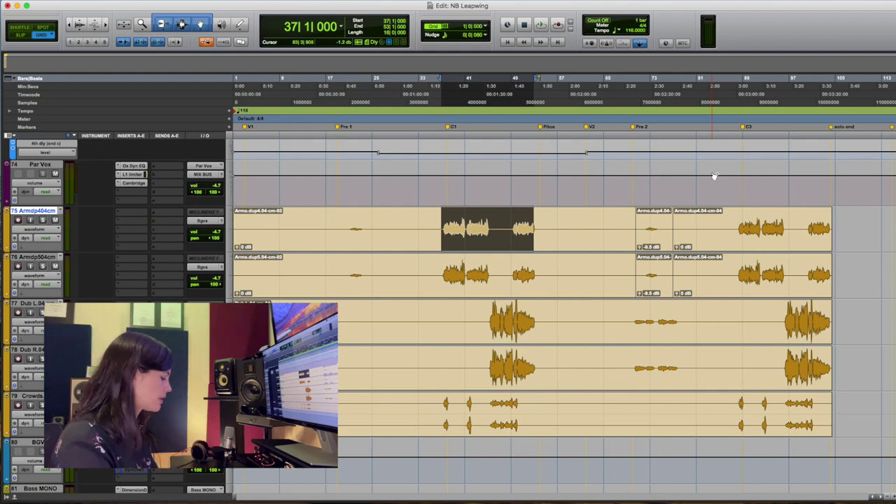
Step: Switch to the Mix window and scroll across all the tracks
key(super+equal)
scroll(742, 206, left, 15)
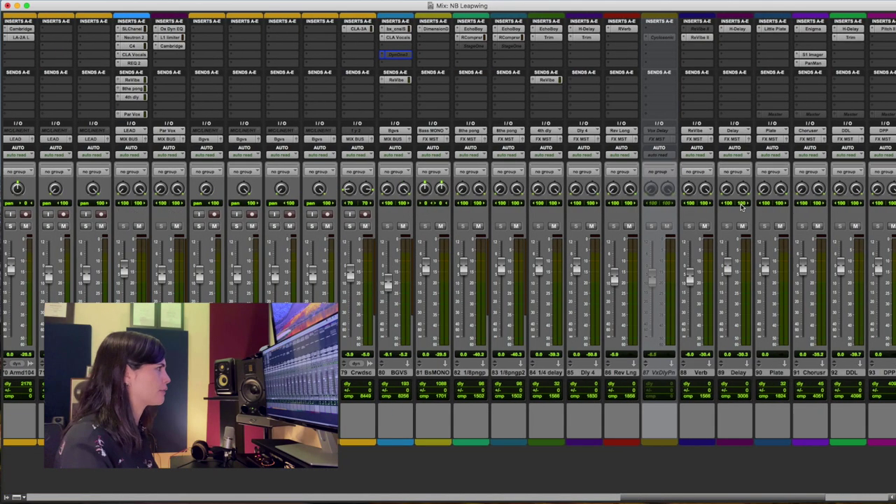
scroll(742, 206, left, 15)
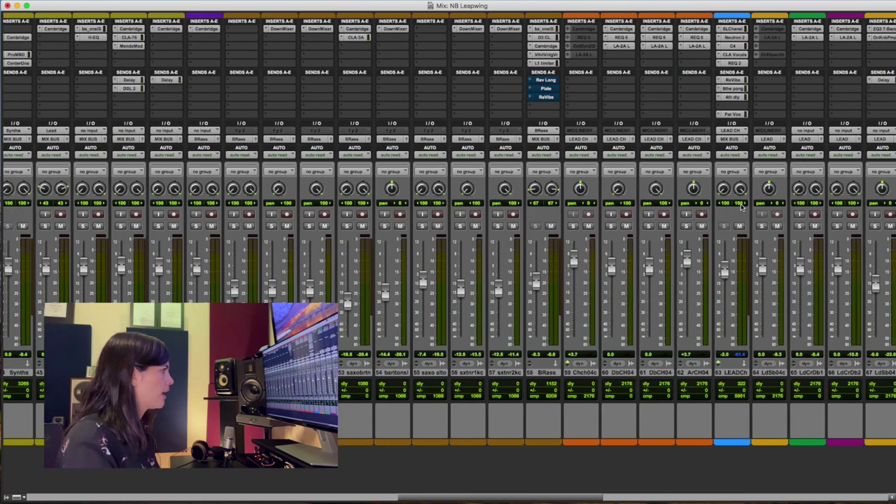
scroll(743, 207, left, 7)
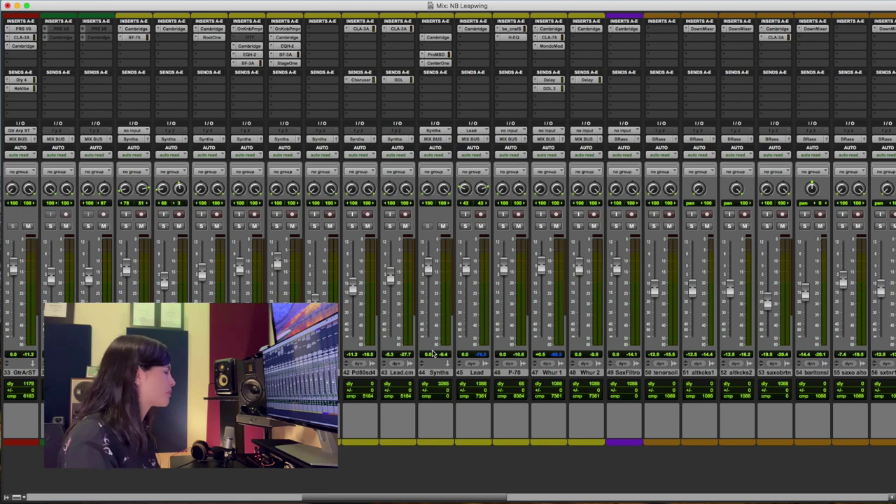
scroll(433, 354, left, 20)
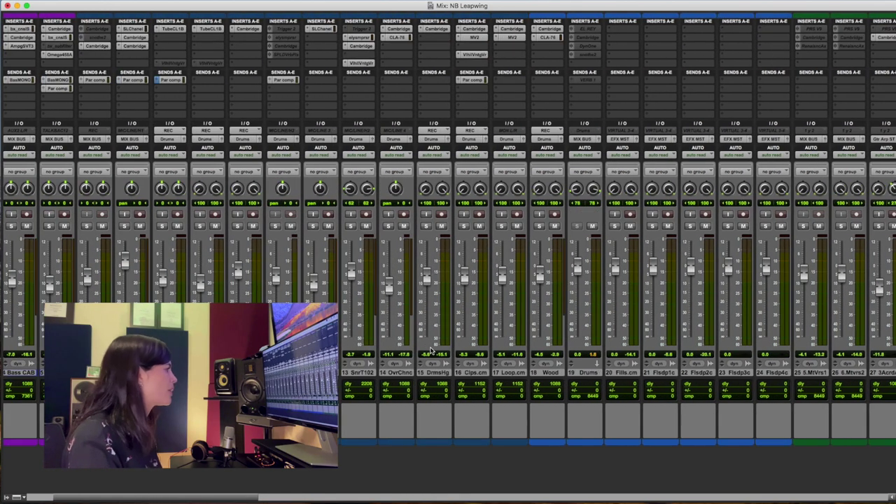
scroll(433, 353, right, 9)
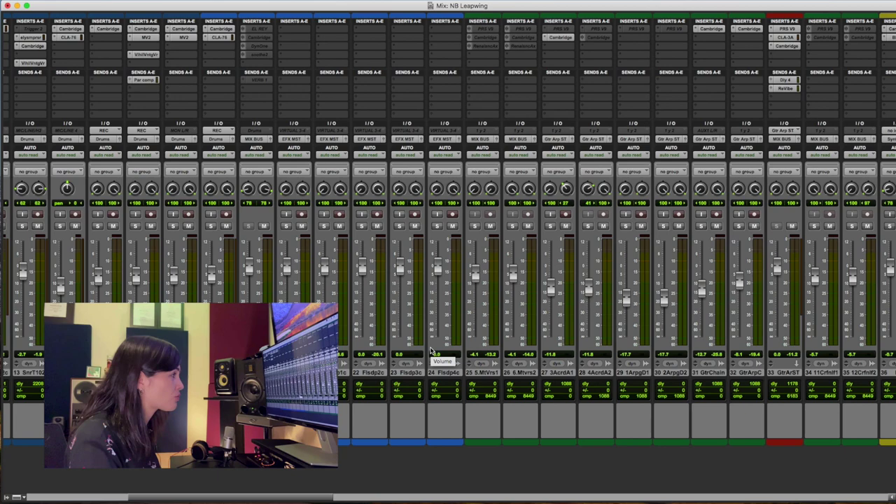
scroll(481, 359, right, 20)
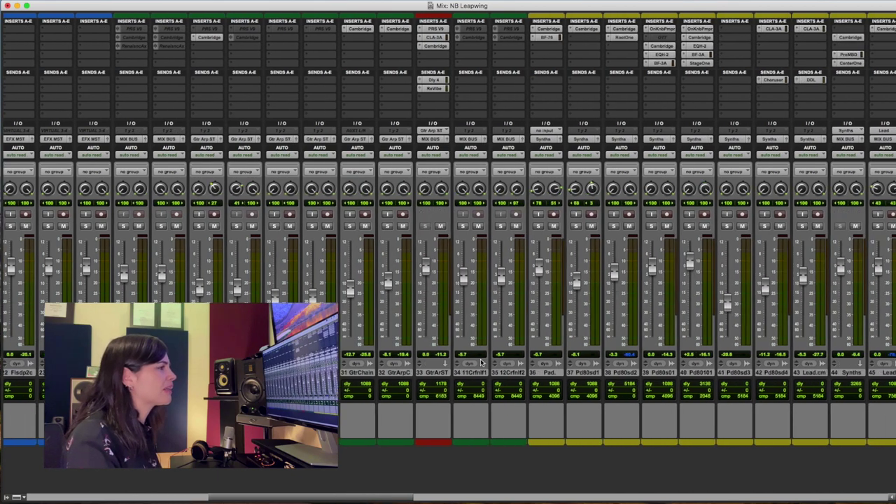
scroll(481, 363, right, 8)
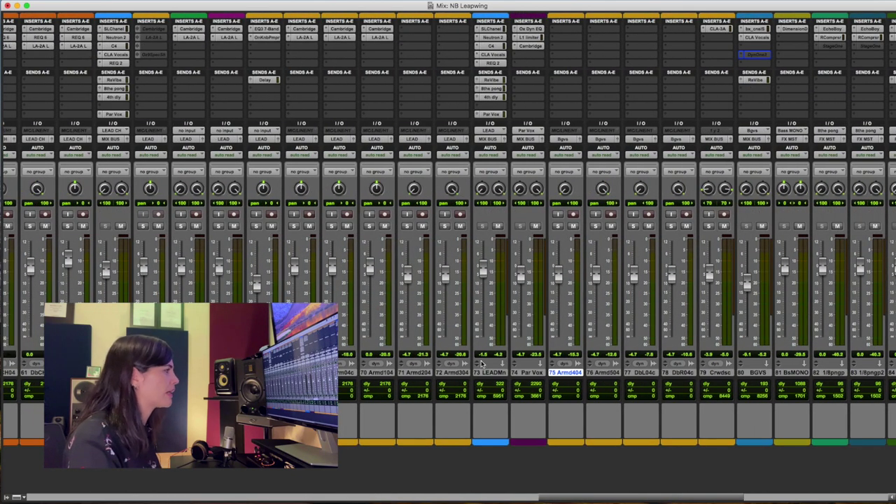
scroll(481, 363, right, 3)
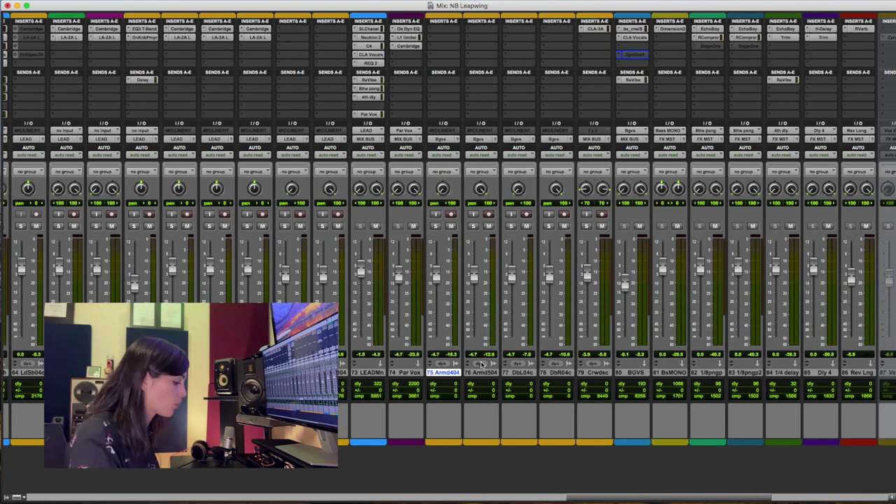
Step: Back in the Edit window, play through the backing vocals, then stop
key(super+equal)
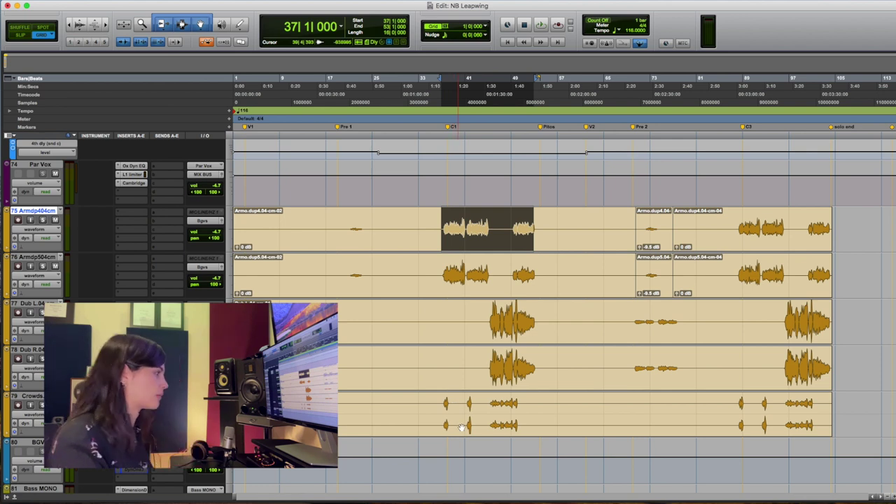
key(space)
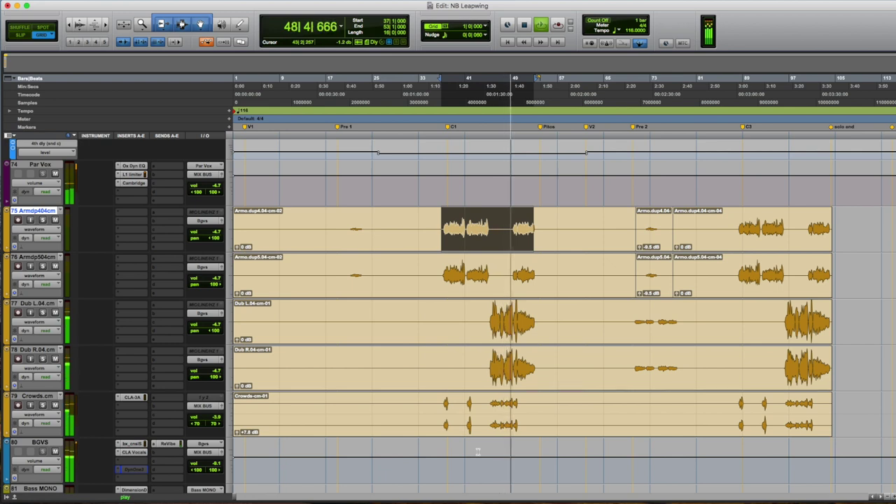
key(space)
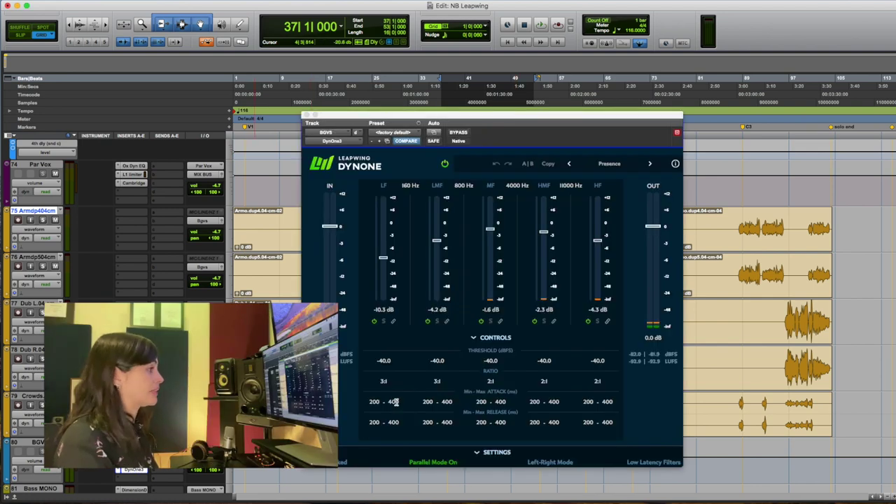
Step: Load DynOne's Vocals > Presence preset, switch to Center-Side mode, and link all five bands
click(611, 163)
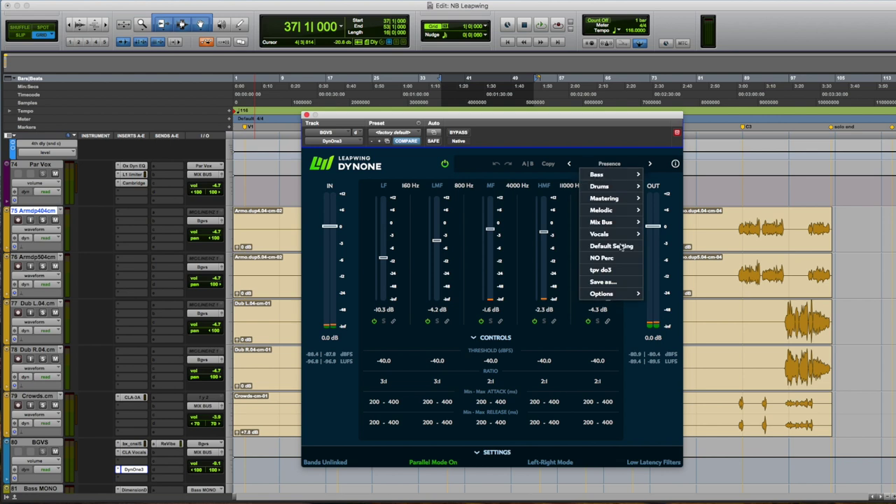
mouse_move(620, 235)
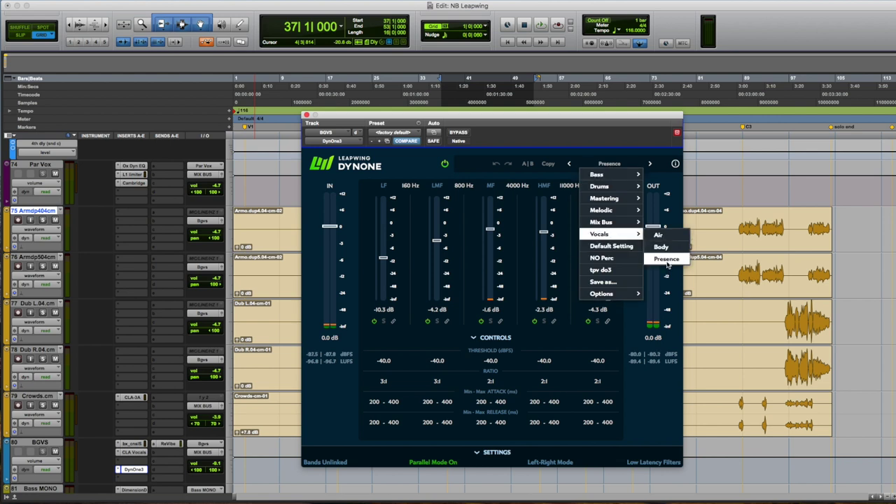
click(655, 393)
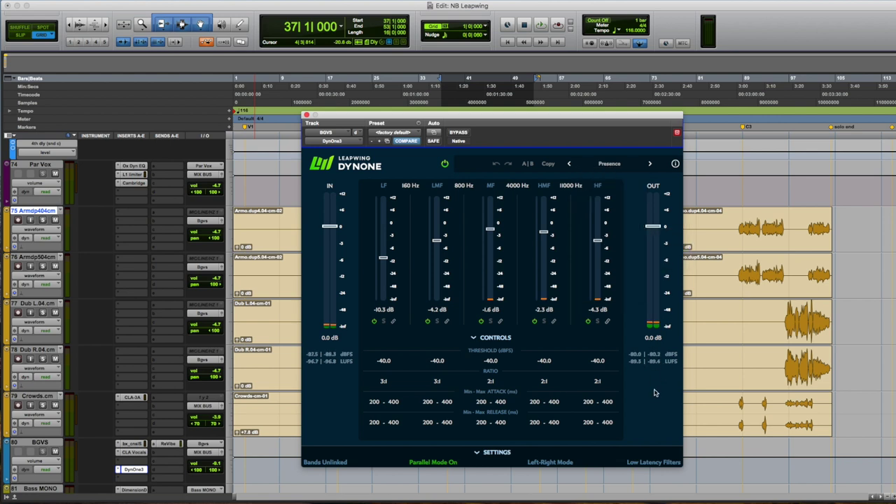
click(552, 463)
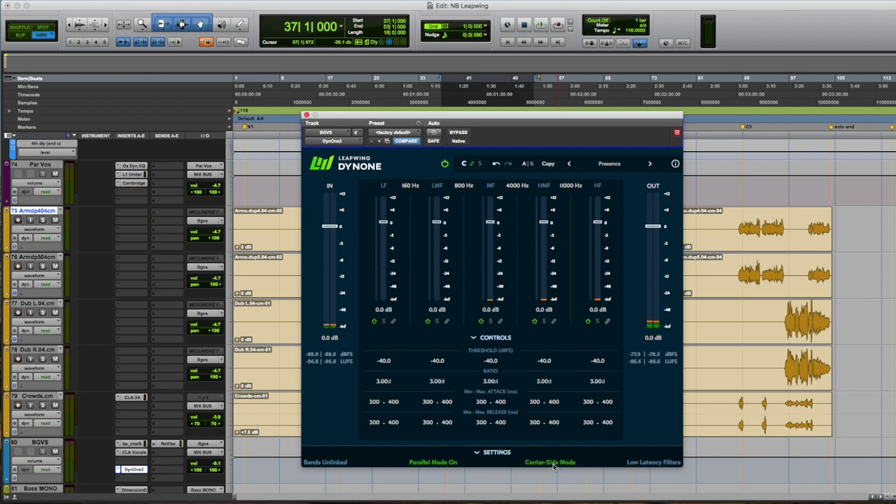
click(328, 464)
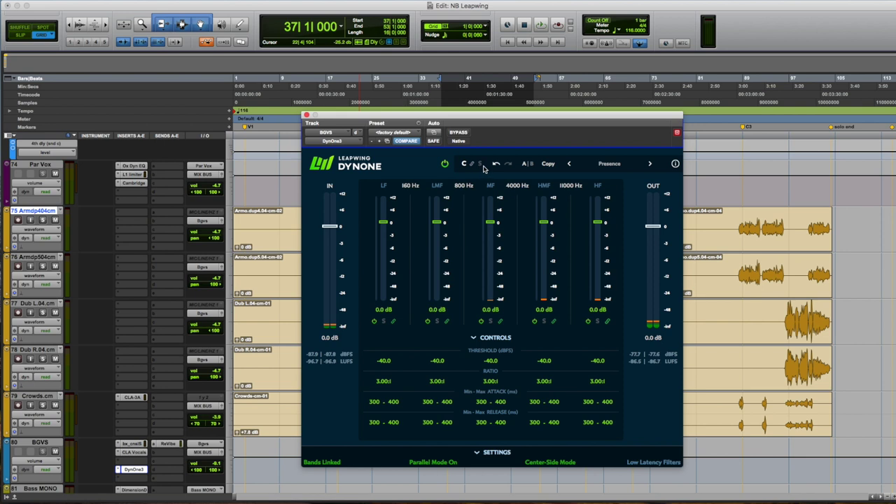
Step: During playback, lower the linked thresholds to -29.0, including the side channel, and pull output to -2.7 dB
key(space)
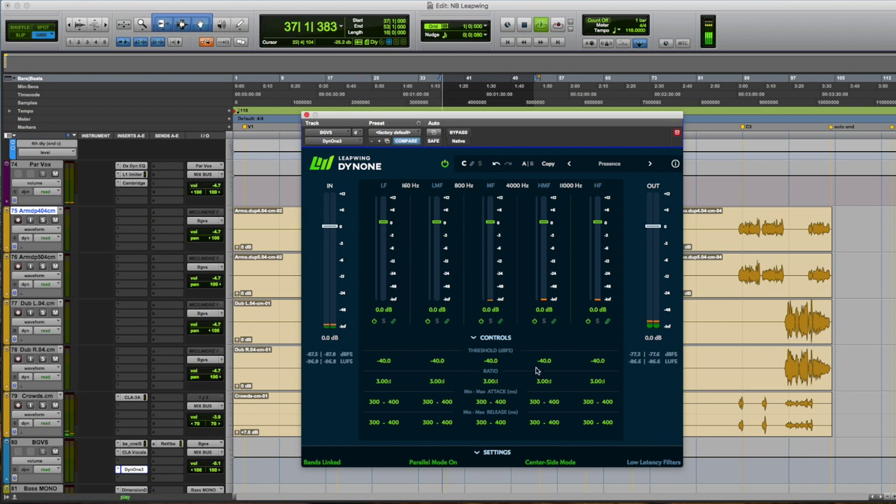
click(384, 360)
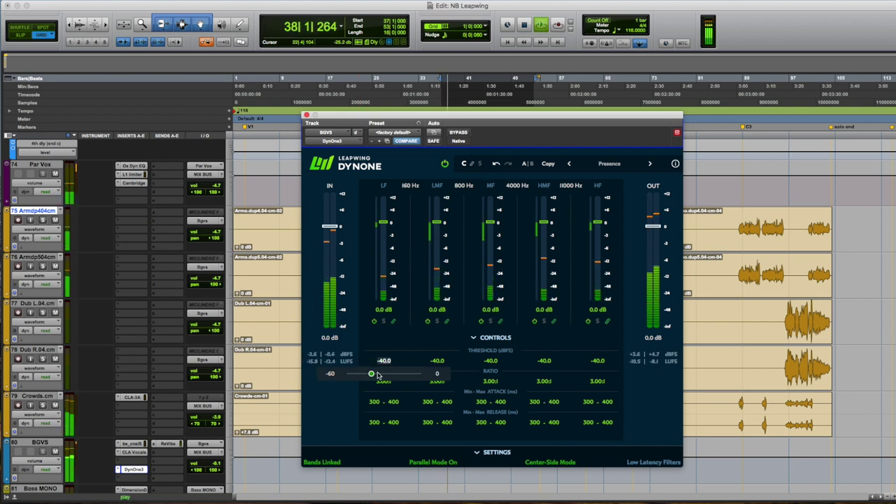
drag(371, 374, 387, 375)
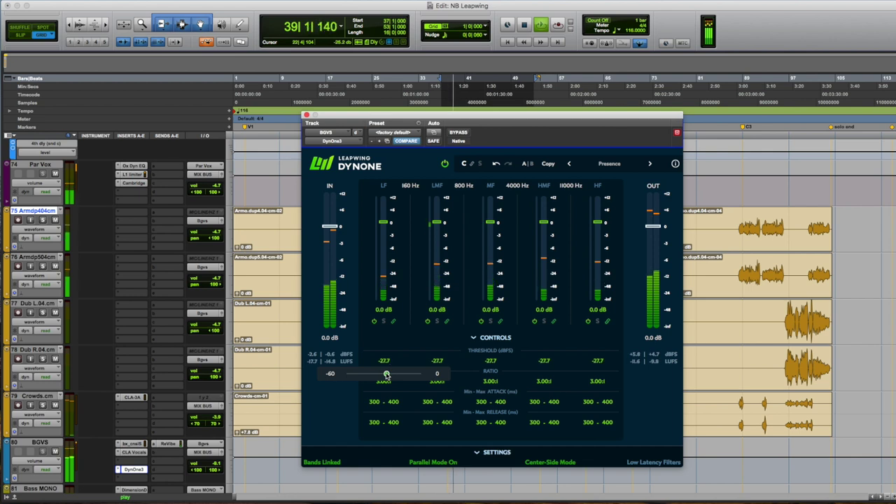
click(479, 163)
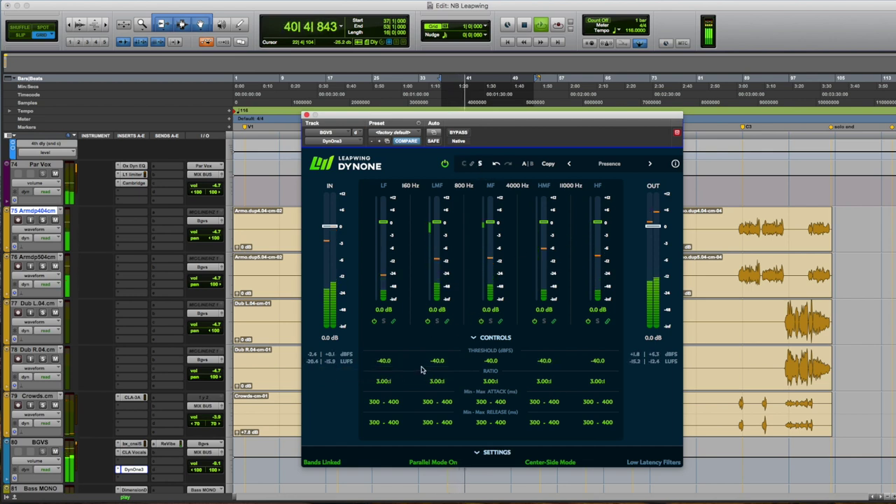
click(384, 360)
drag(372, 374, 385, 376)
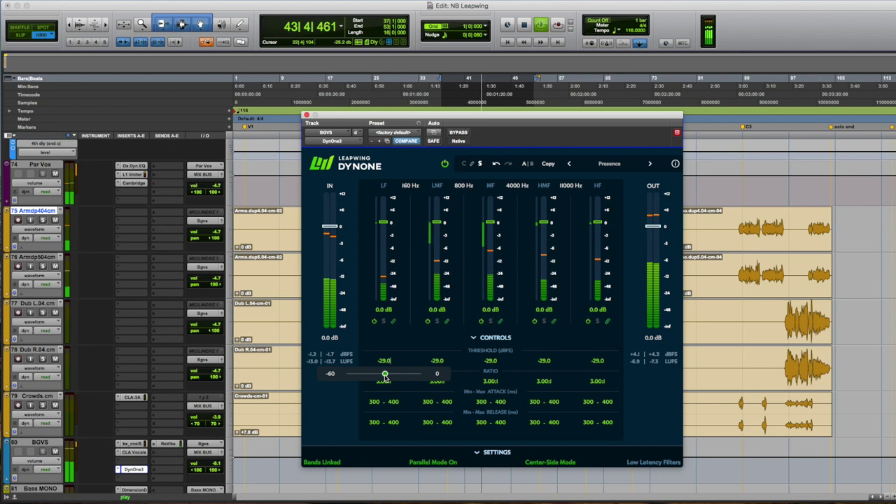
drag(661, 227, 662, 243)
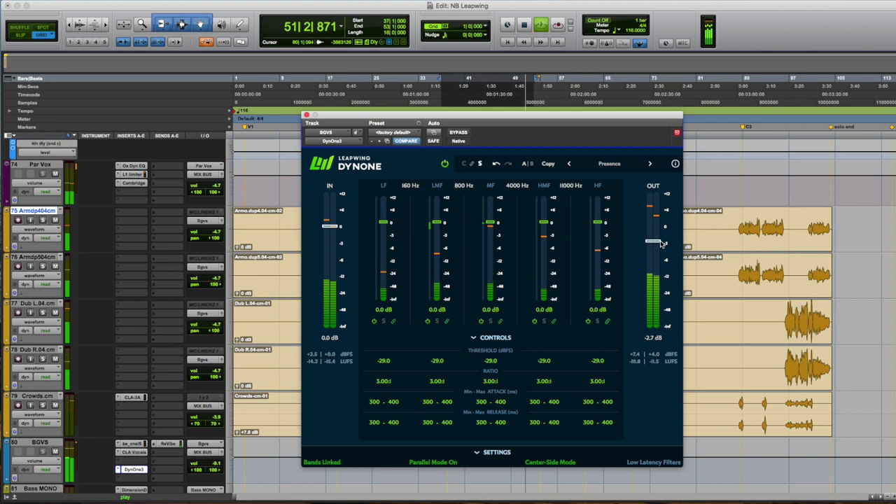
key(space)
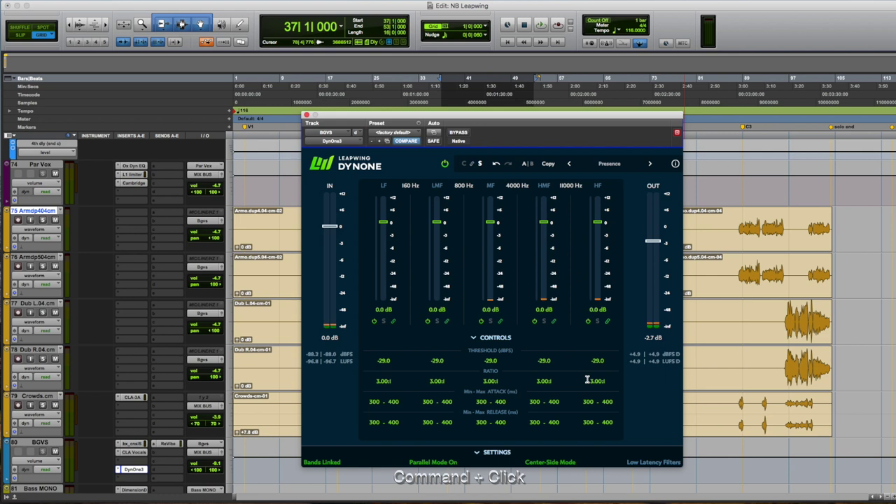
Step: While playing back, pull DynOne's OUT fader down to -4.5 dB
key(space)
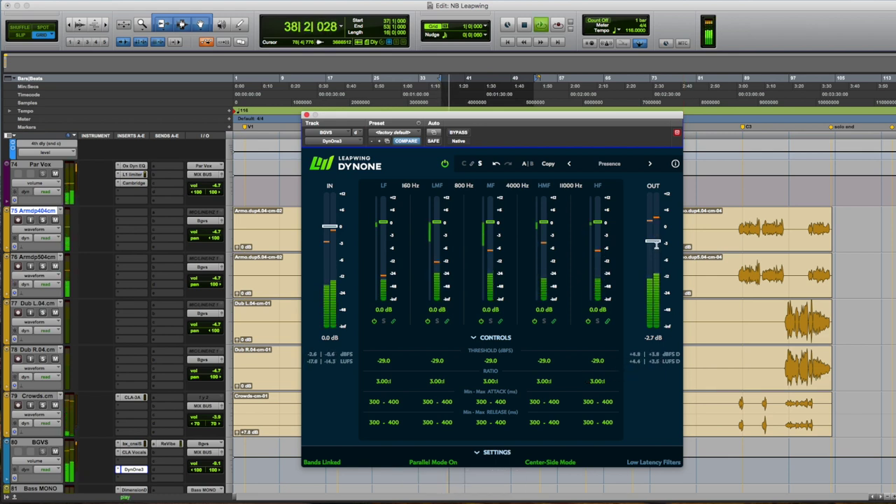
drag(654, 242, 656, 254)
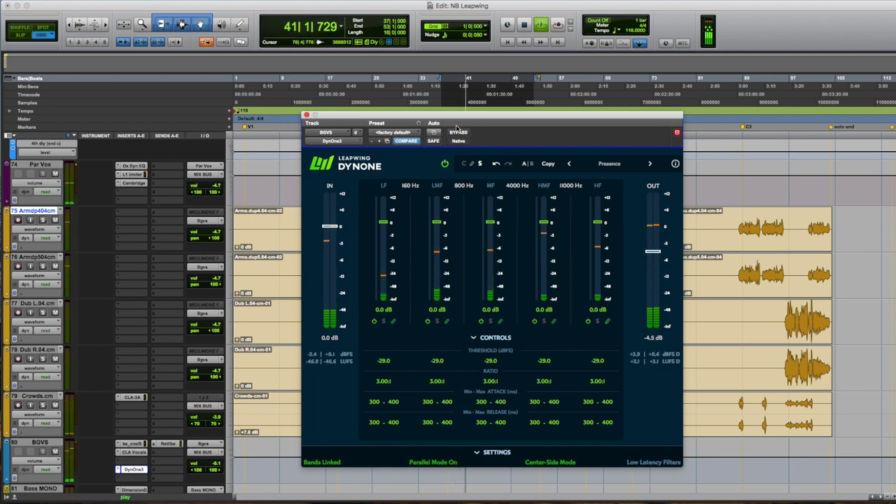
click(445, 164)
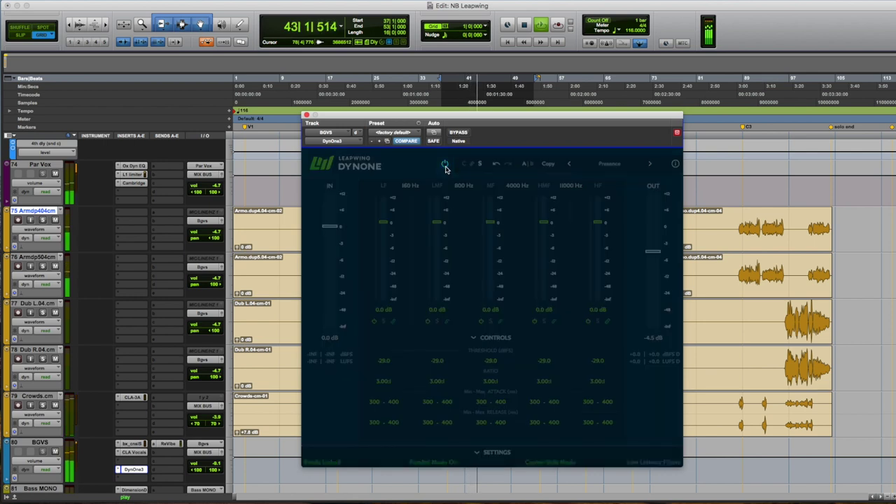
click(445, 165)
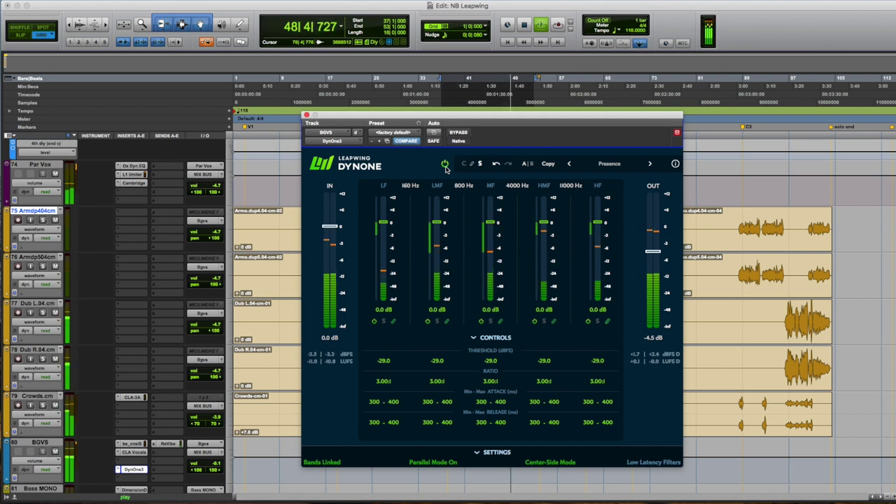
click(445, 165)
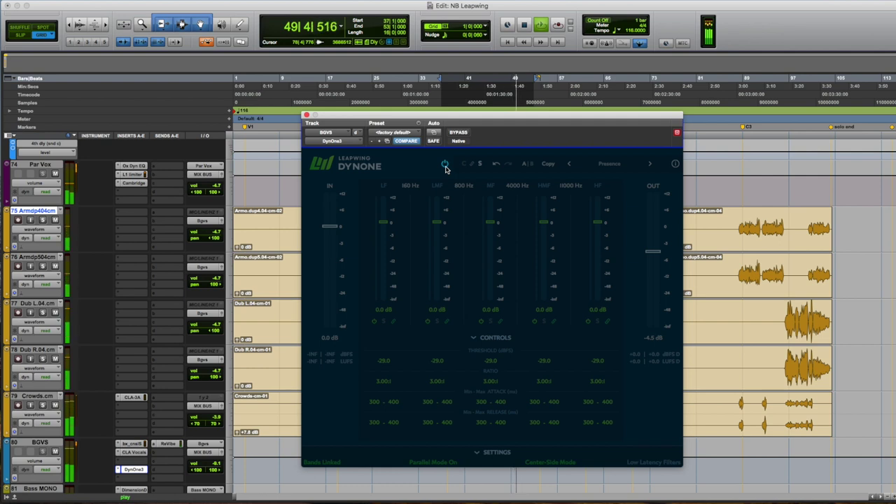
click(445, 166)
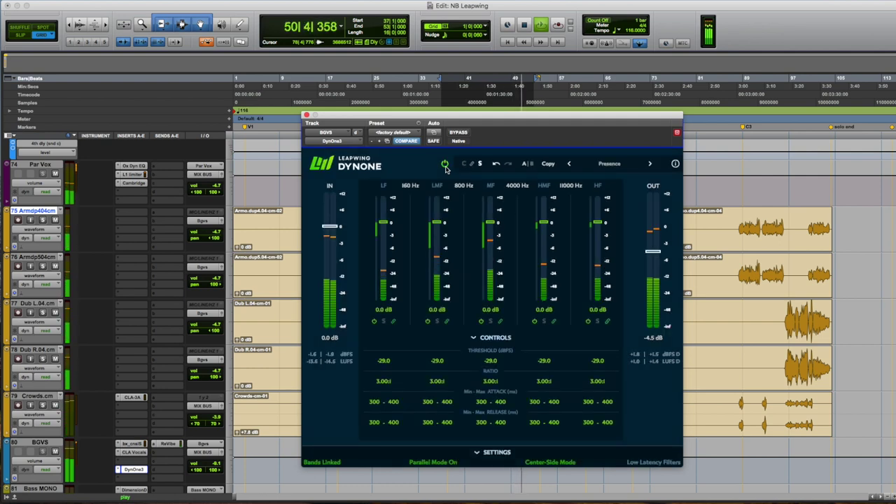